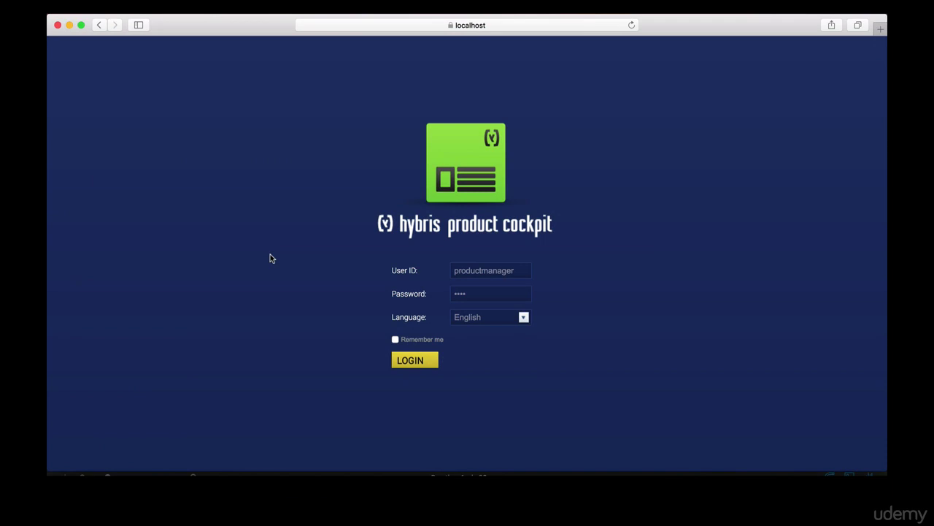
{"action": "left_click", "coordinate": [496, 26]}
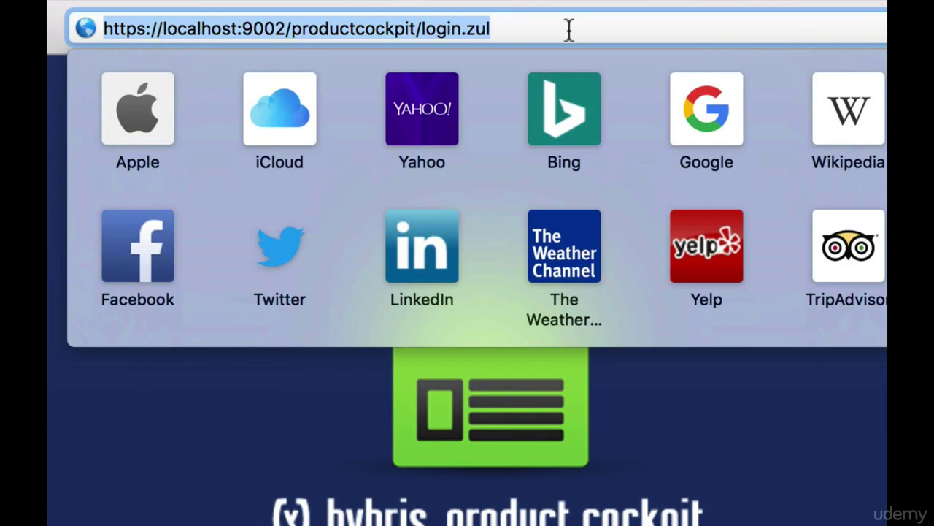
{"action": "key", "text": "Return"}
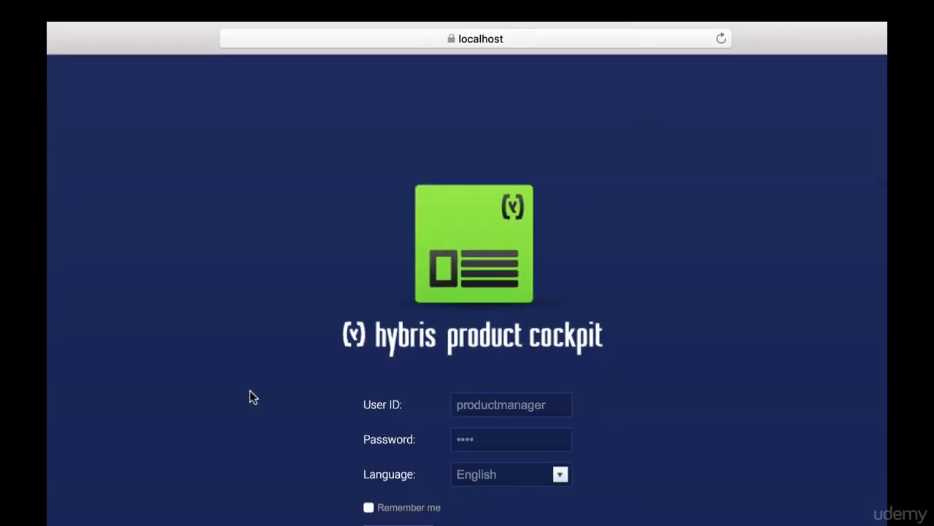
{"action": "left_click", "coordinate": [521, 402]}
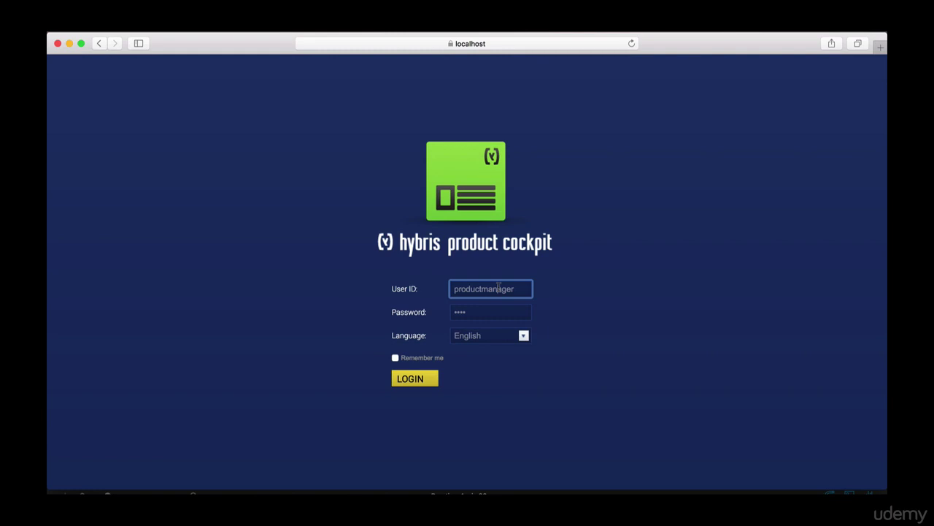
{"action": "left_click", "coordinate": [497, 313]}
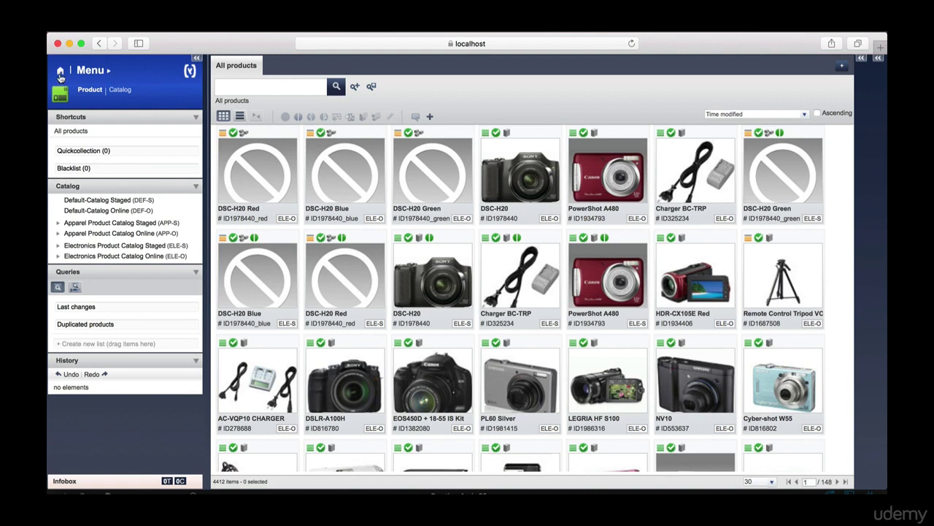
{"action": "left_click", "coordinate": [109, 73]}
{"action": "mouse_move", "coordinate": [135, 81]}
{"action": "left_click", "coordinate": [109, 200]}
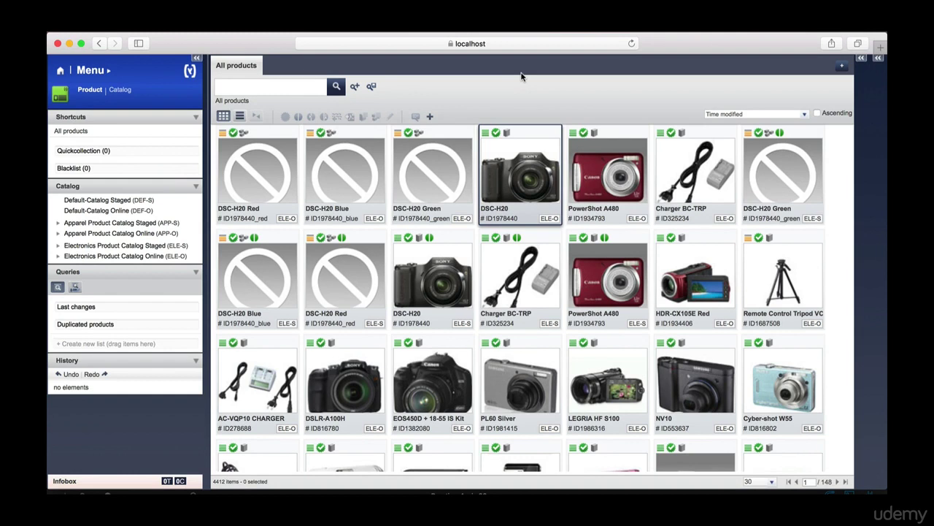
Step: Open the online DSC-H20 product in the edit area and look through its basic attributes
{"action": "mouse_move", "coordinate": [512, 156]}
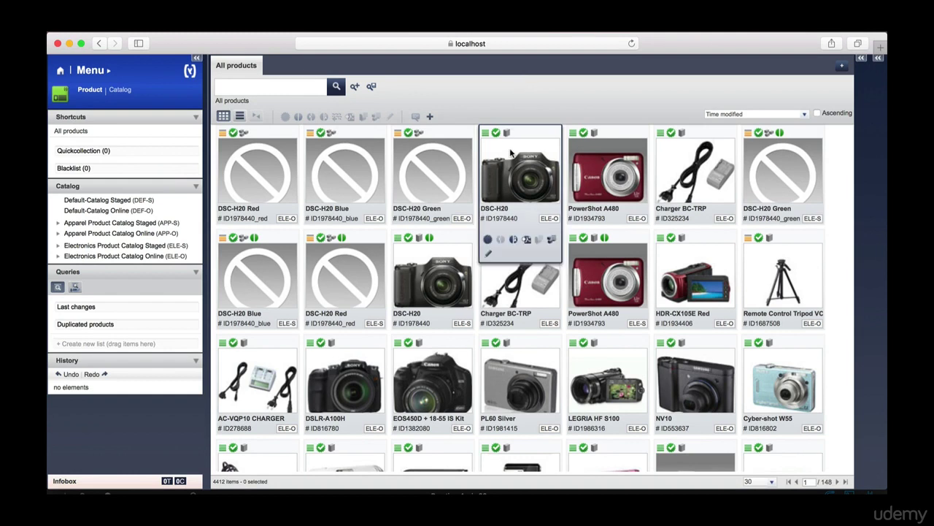
{"action": "left_click", "coordinate": [487, 257]}
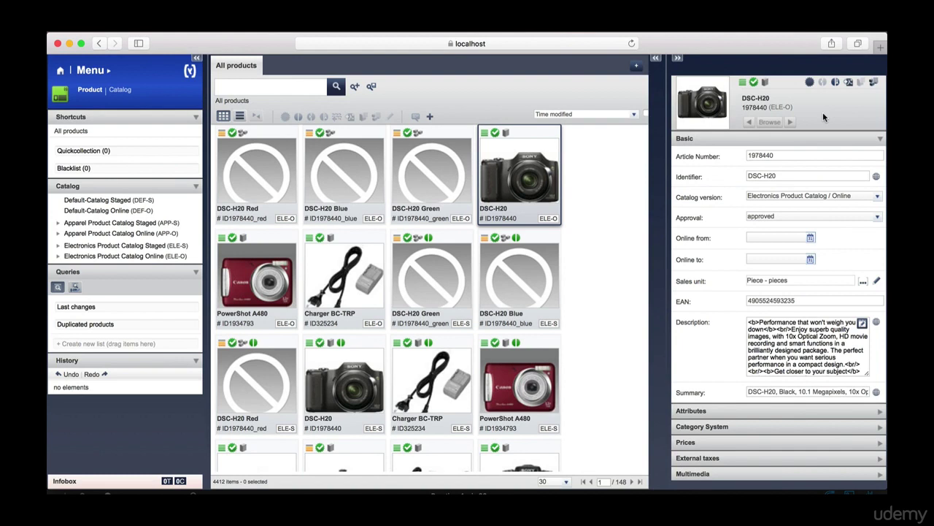
{"action": "left_click", "coordinate": [774, 156]}
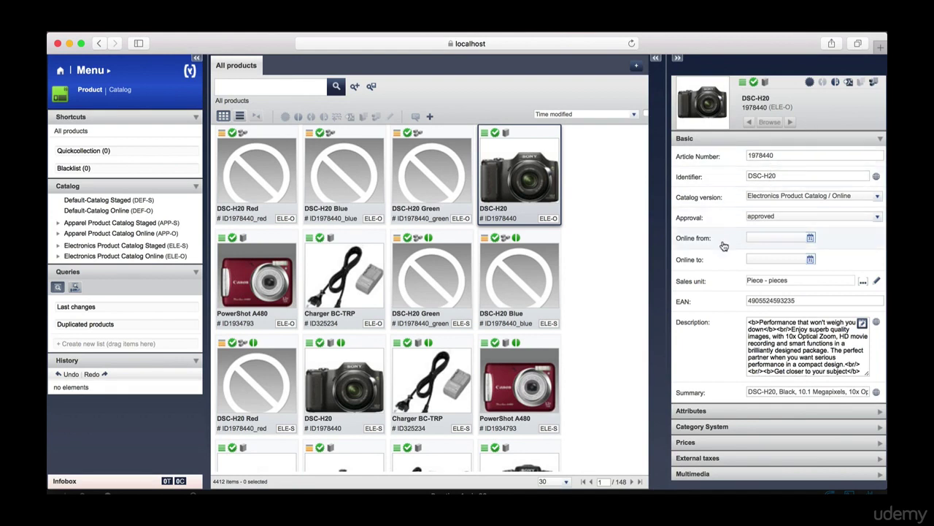
{"action": "scroll", "coordinate": [723, 246], "scroll_direction": "down", "scroll_amount": 3}
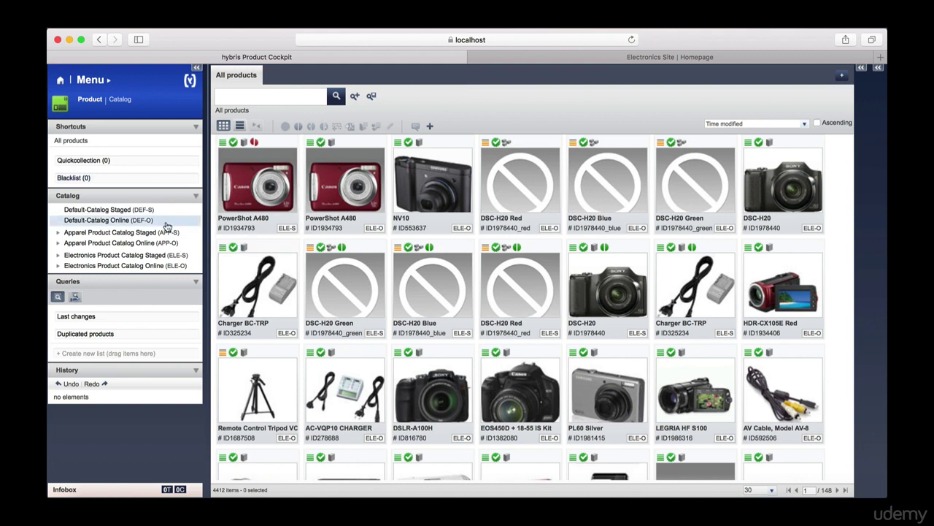
Step: Open the red PowerShot A480 from the Electronics Product Catalog Staged for editing and copy its article number
{"action": "left_click", "coordinate": [154, 257]}
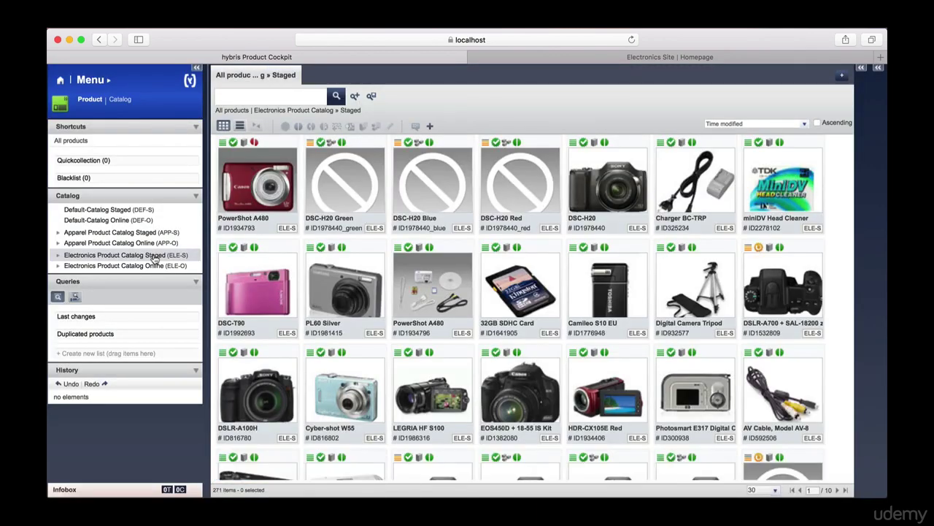
{"action": "mouse_move", "coordinate": [263, 201]}
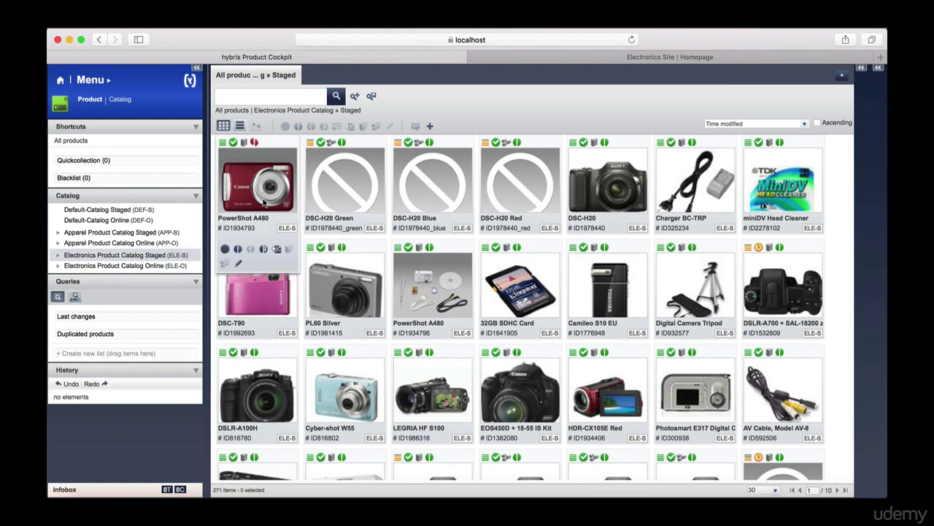
{"action": "left_click", "coordinate": [239, 266]}
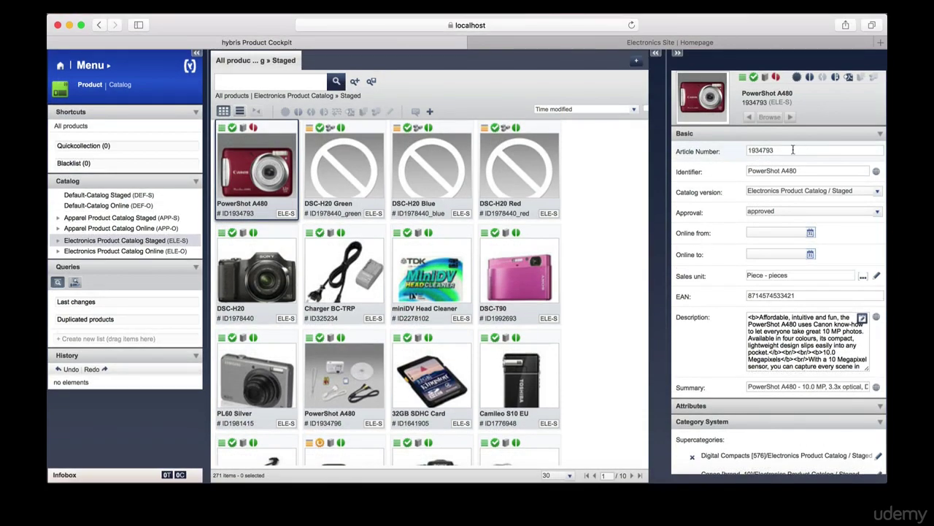
{"action": "left_click", "coordinate": [793, 149]}
{"action": "key", "text": "super+c"}
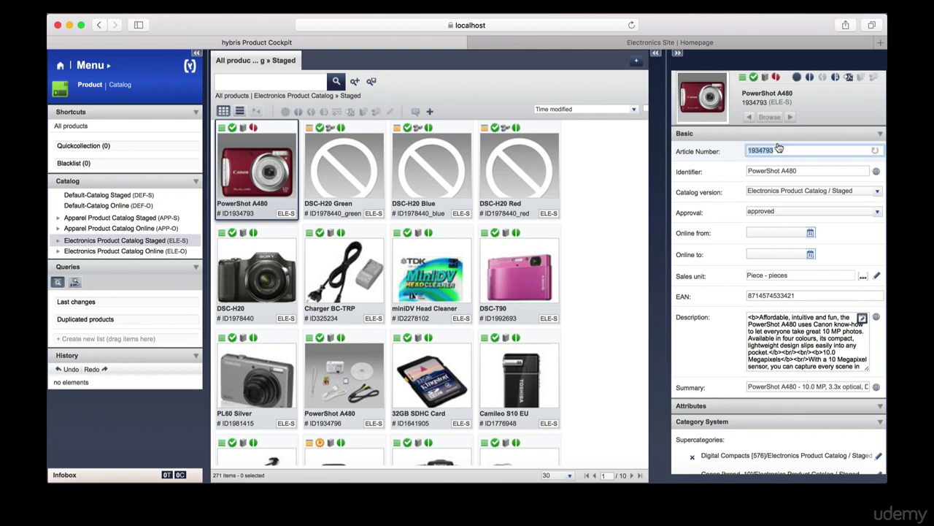
Step: Find article 1934793 on the electronics storefront, open the red PowerShot A480's page and read its product details
{"action": "left_click", "coordinate": [723, 44]}
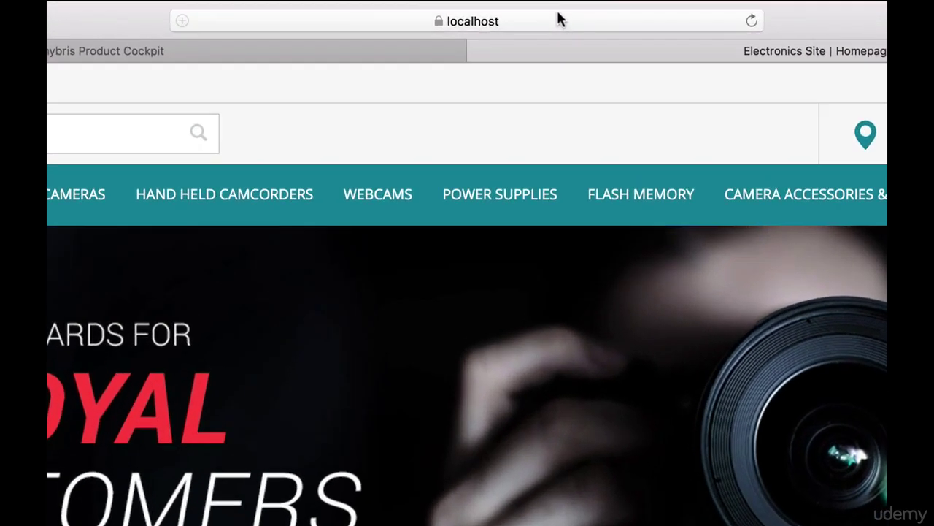
{"action": "left_click", "coordinate": [522, 24]}
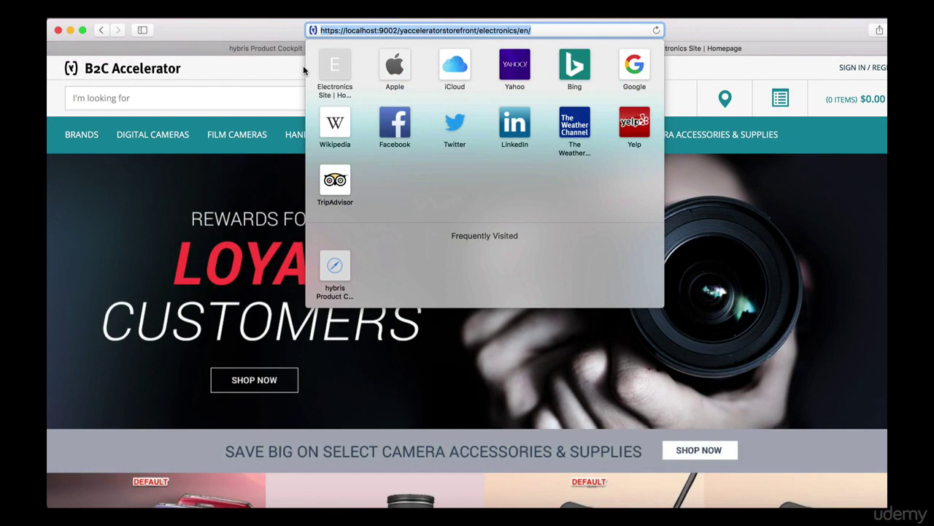
{"action": "left_click", "coordinate": [209, 98]}
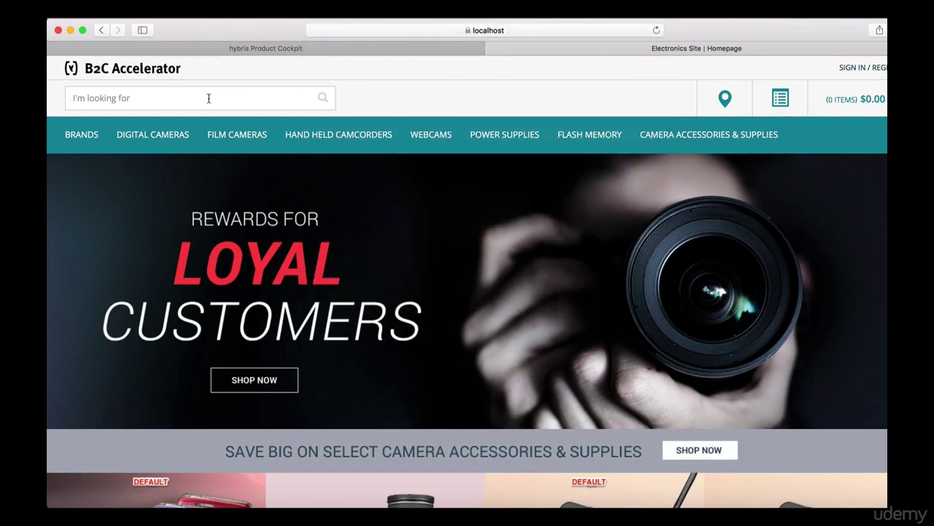
{"action": "key", "text": "super+v"}
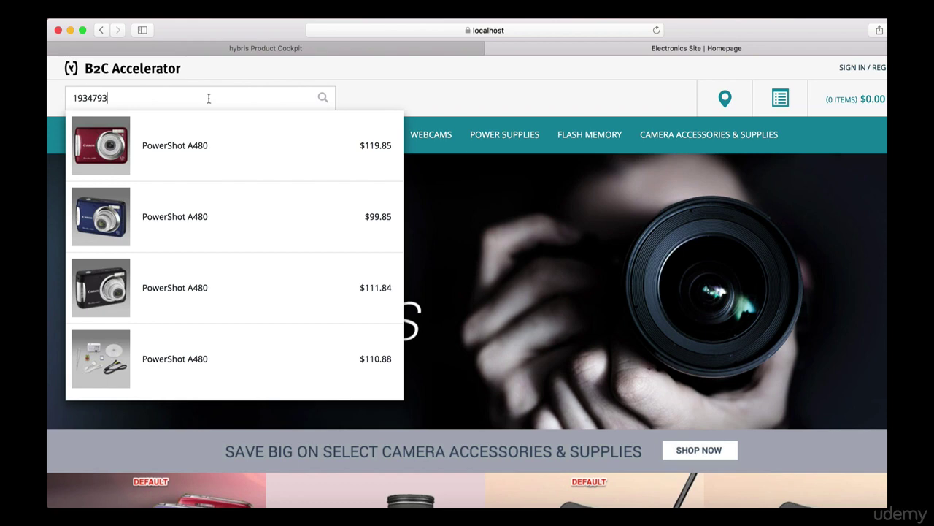
{"action": "left_click", "coordinate": [189, 135]}
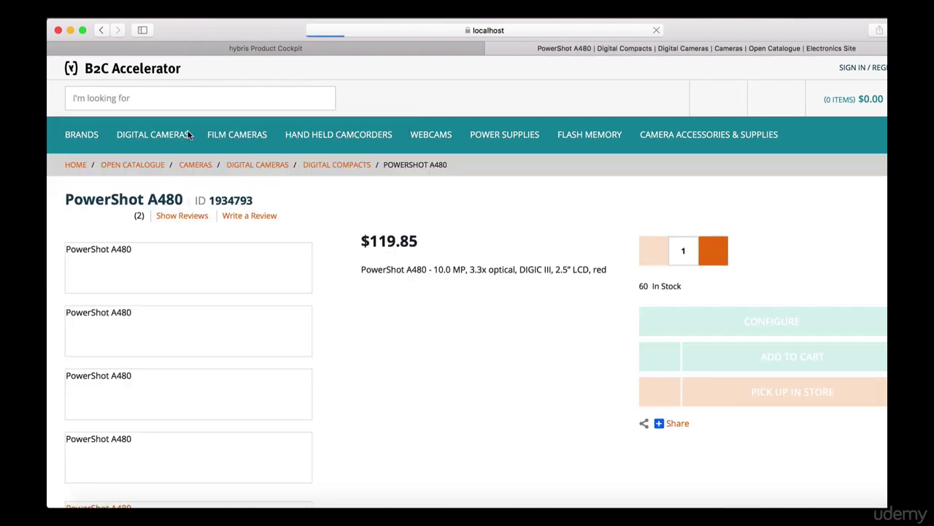
{"action": "scroll", "coordinate": [415, 280], "scroll_direction": "down", "scroll_amount": 1}
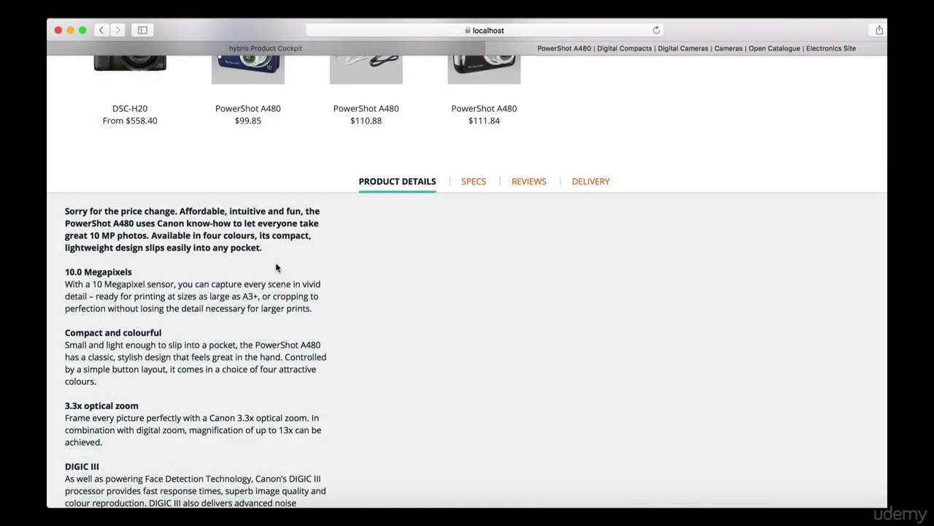
{"action": "scroll", "coordinate": [272, 263], "scroll_direction": "down", "scroll_amount": 3}
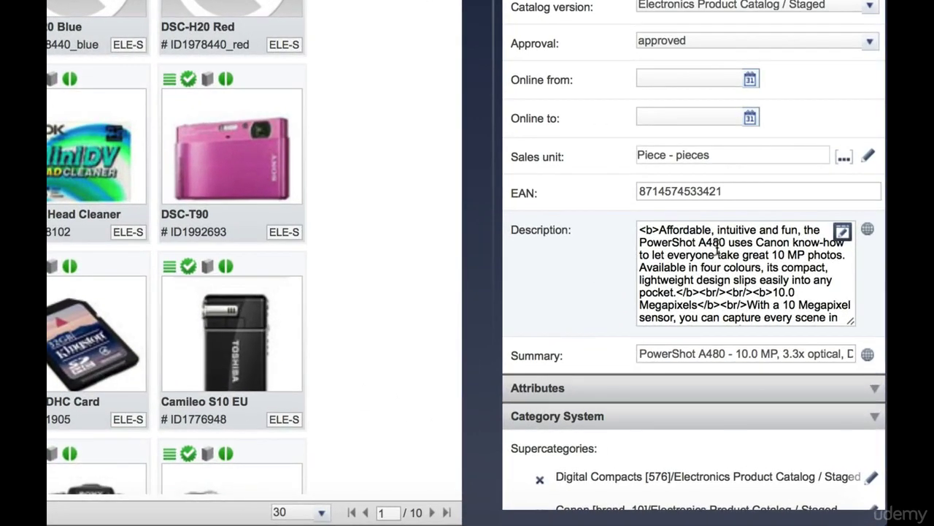
Step: Insert the line "<p><b>New Price for 2017</b></p>" at the start of the staged PowerShot A480's description
{"action": "left_click", "coordinate": [641, 230]}
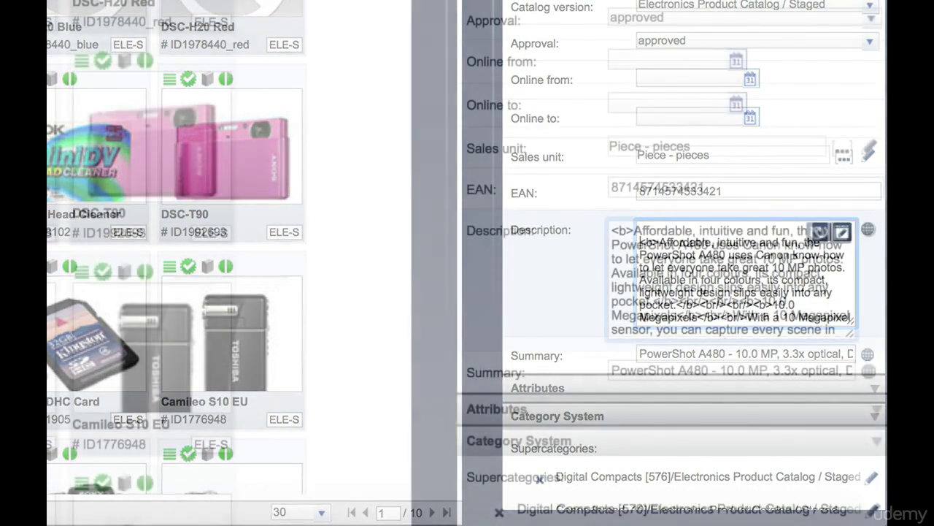
{"action": "key", "text": "Return"}
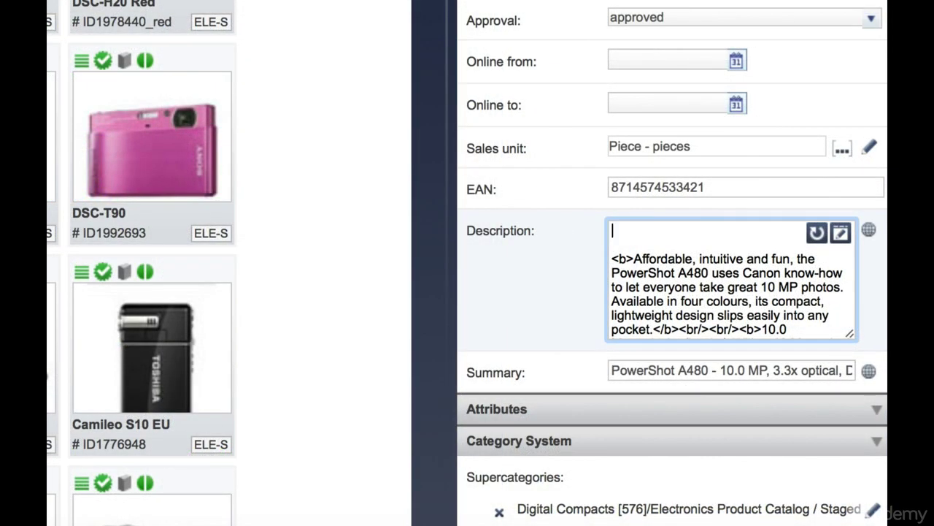
{"action": "type", "text": "<p><b>New Price for 2017</b></p>"}
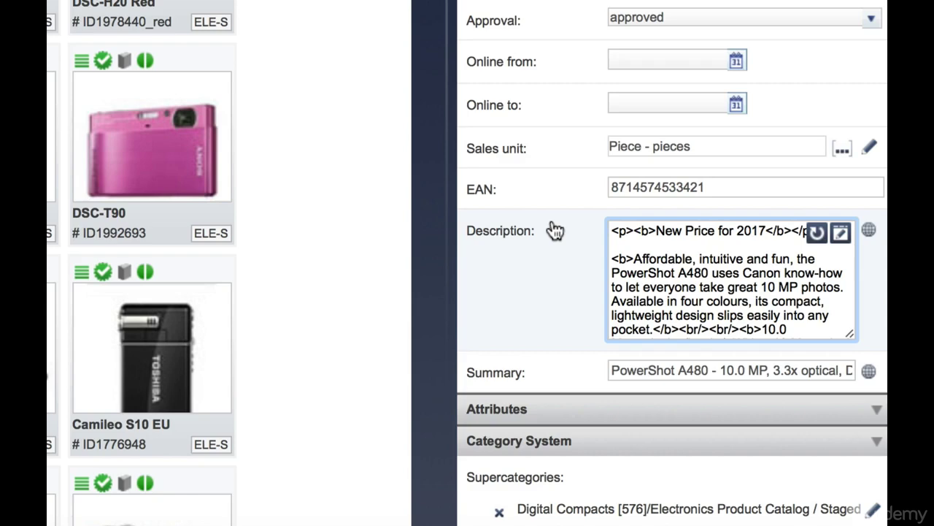
{"action": "left_click", "coordinate": [646, 187]}
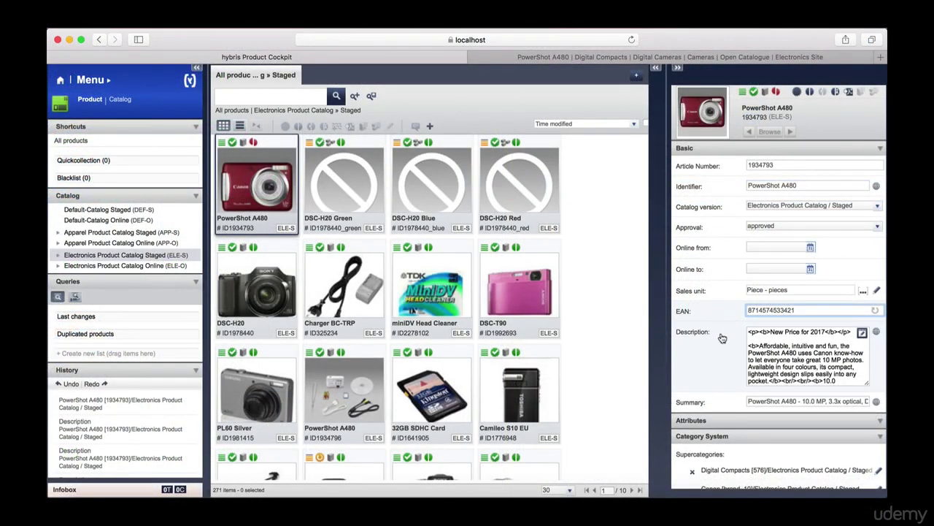
Step: Set the staged PowerShot A480's US Dollar price row to 109.85 and close the price row editor
{"action": "scroll", "coordinate": [719, 316], "scroll_direction": "down", "scroll_amount": 10}
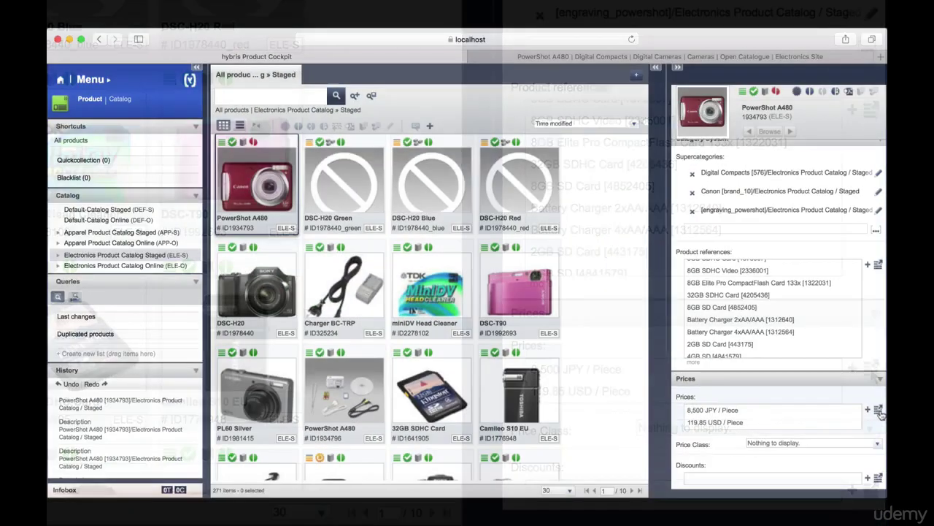
{"action": "left_click", "coordinate": [871, 368]}
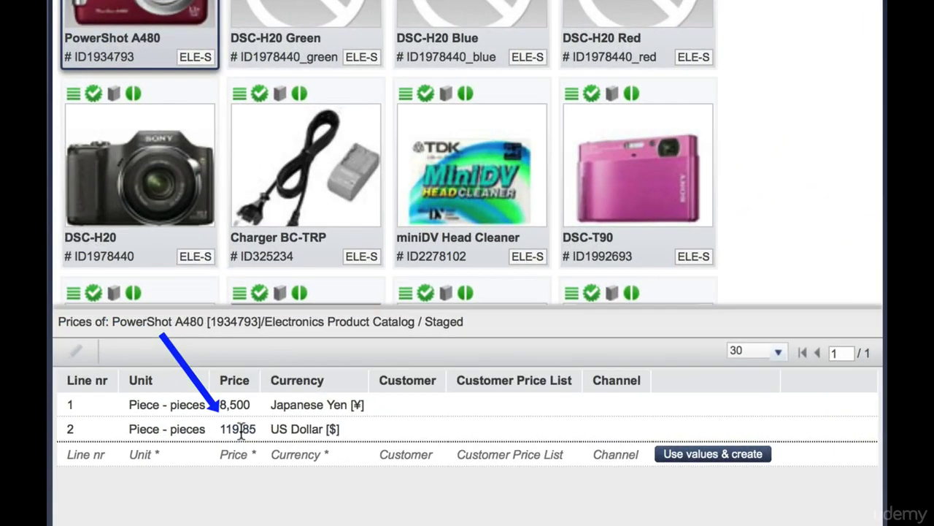
{"action": "left_click", "coordinate": [241, 430]}
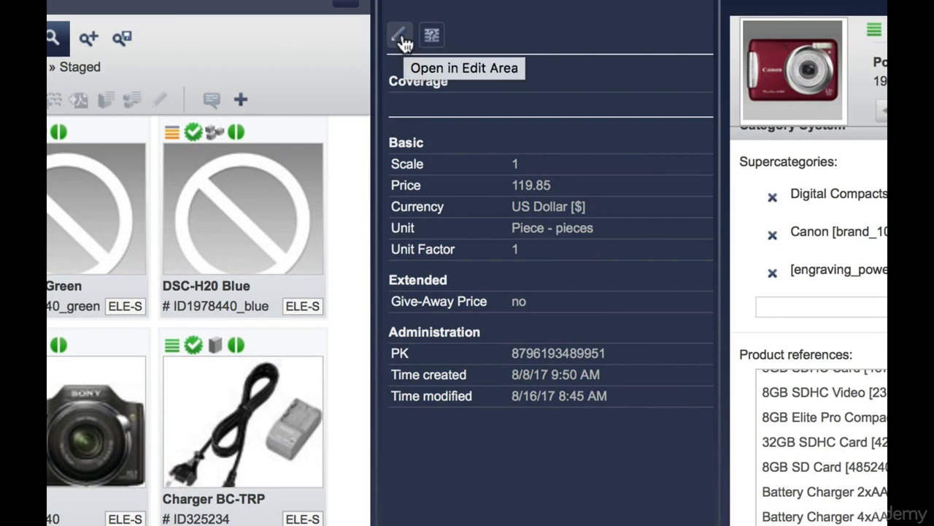
{"action": "left_click", "coordinate": [405, 42]}
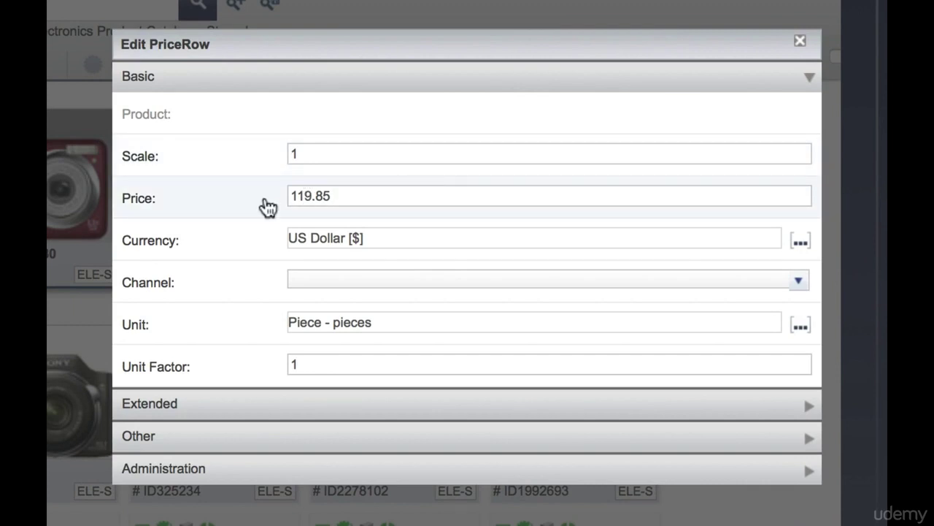
{"action": "left_click", "coordinate": [302, 197]}
{"action": "key", "text": "BackSpace"}
{"action": "type", "text": "0"}
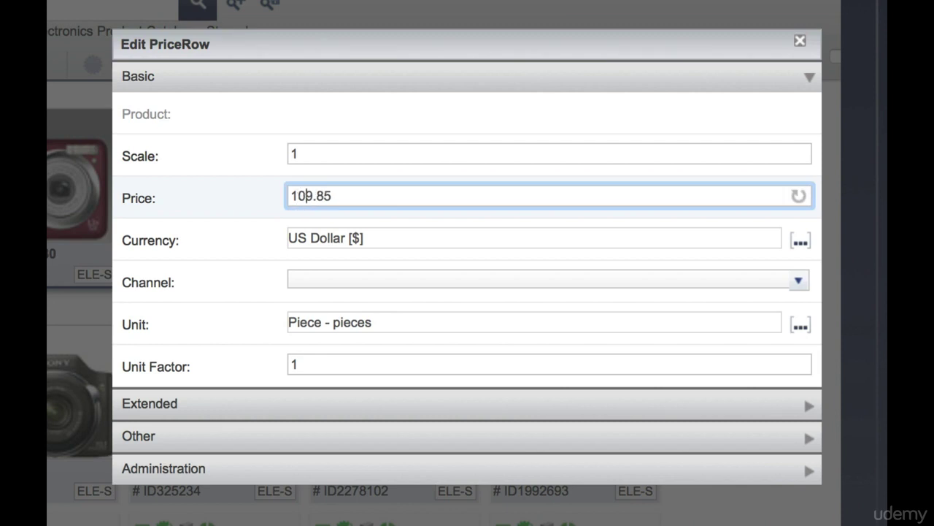
{"action": "left_click", "coordinate": [334, 155]}
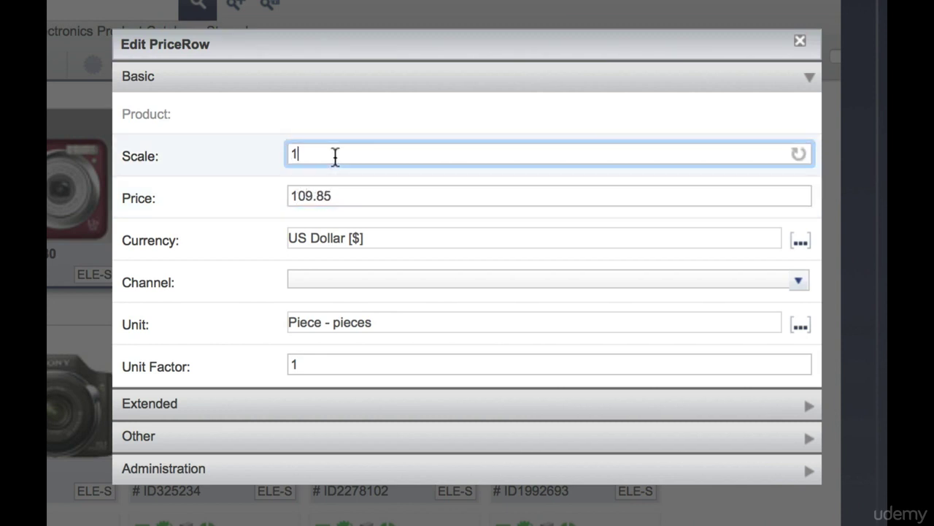
{"action": "left_click", "coordinate": [800, 40]}
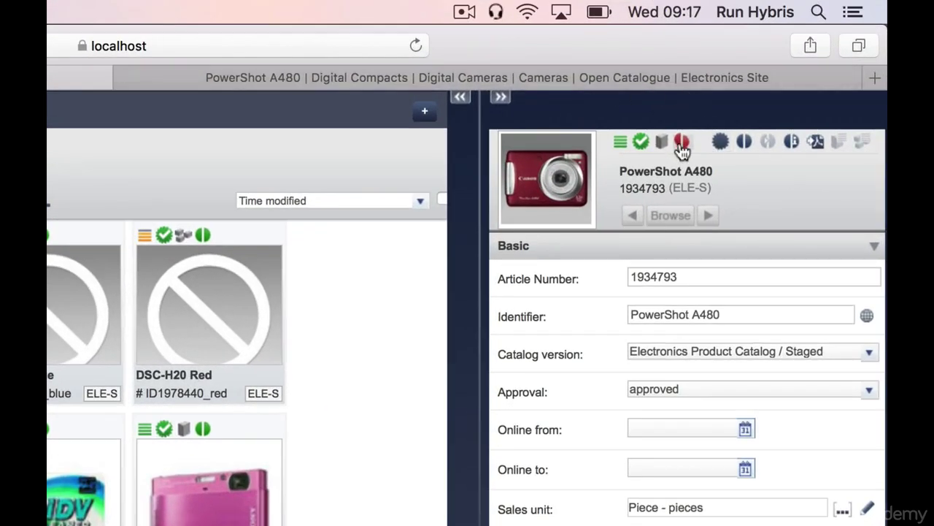
Step: Synchronize the staged PowerShot A480 with the online catalog and reload its storefront page
{"action": "mouse_move", "coordinate": [683, 150]}
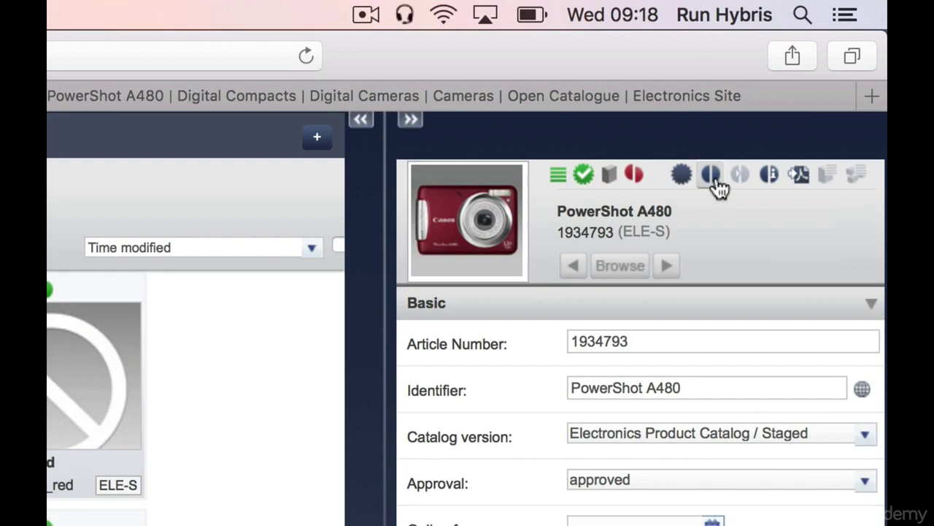
{"action": "left_click", "coordinate": [715, 181]}
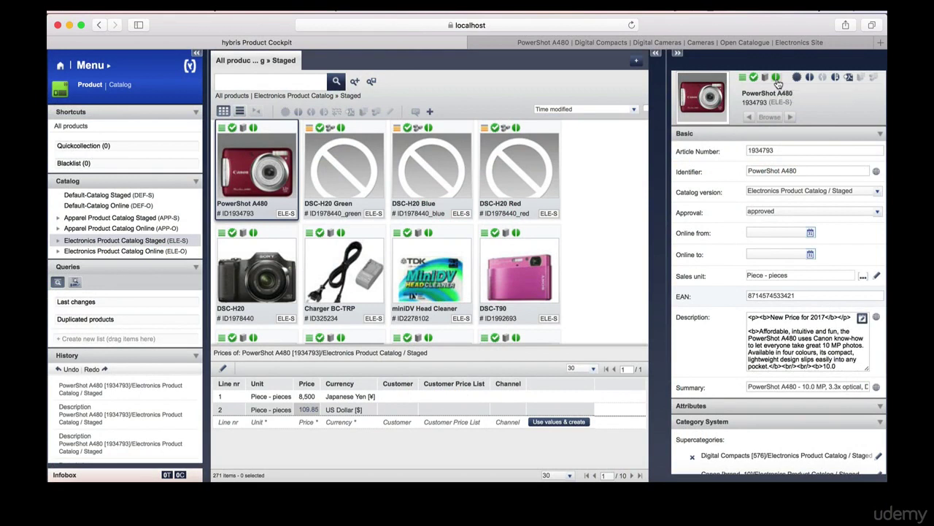
{"action": "left_click", "coordinate": [747, 47]}
{"action": "key", "text": "super+r"}
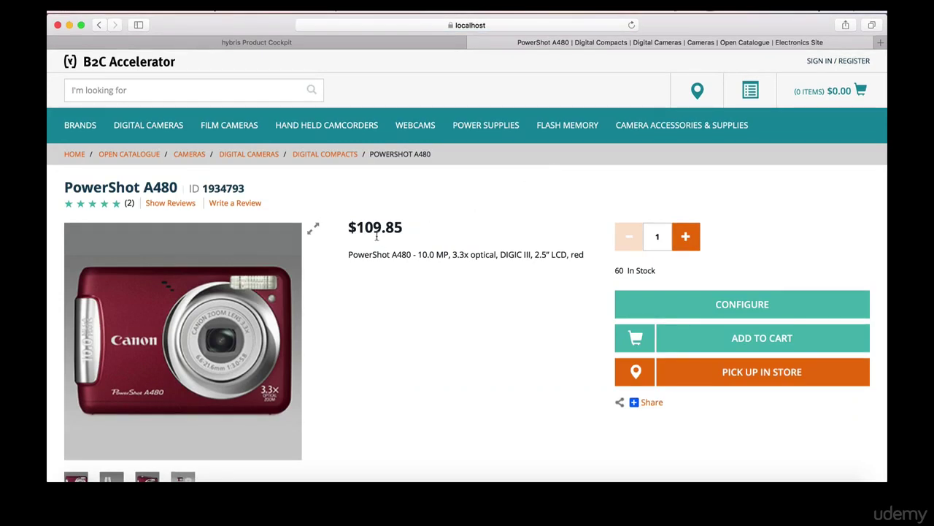
Step: Check the "New Price for 2017" line in the PowerShot A480's product details on the storefront
{"action": "scroll", "coordinate": [377, 235], "scroll_direction": "down", "scroll_amount": 10}
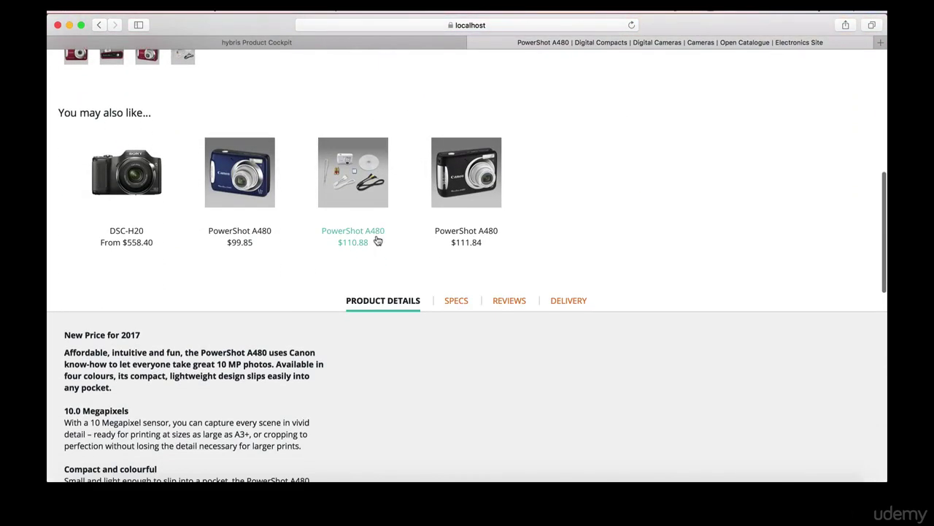
{"action": "left_click_drag", "start_coordinate": [141, 336], "coordinate": [62, 334]}
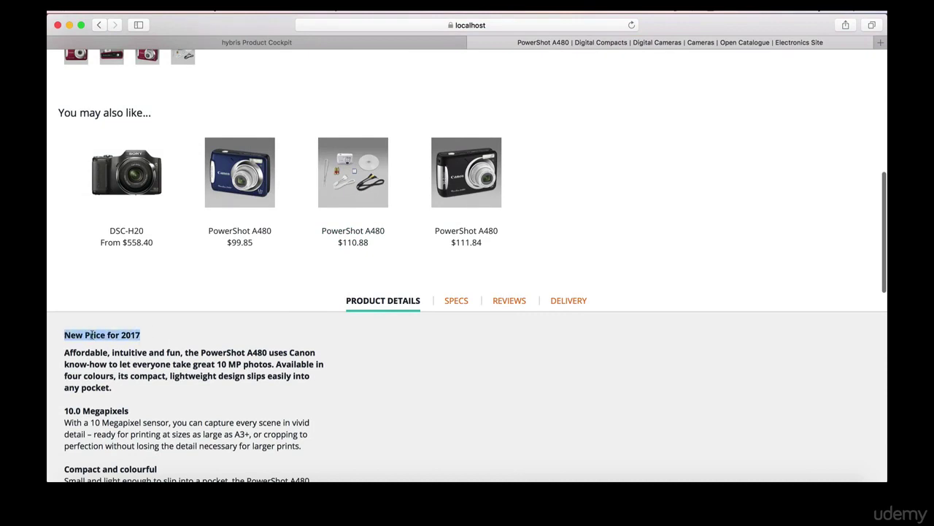
{"action": "scroll", "coordinate": [547, 235], "scroll_direction": "down", "scroll_amount": 1}
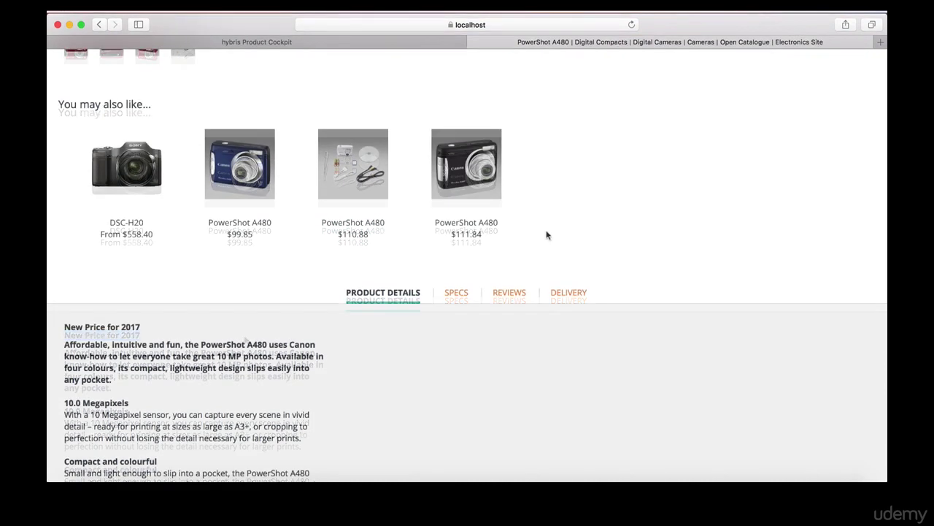
{"action": "left_click", "coordinate": [547, 235]}
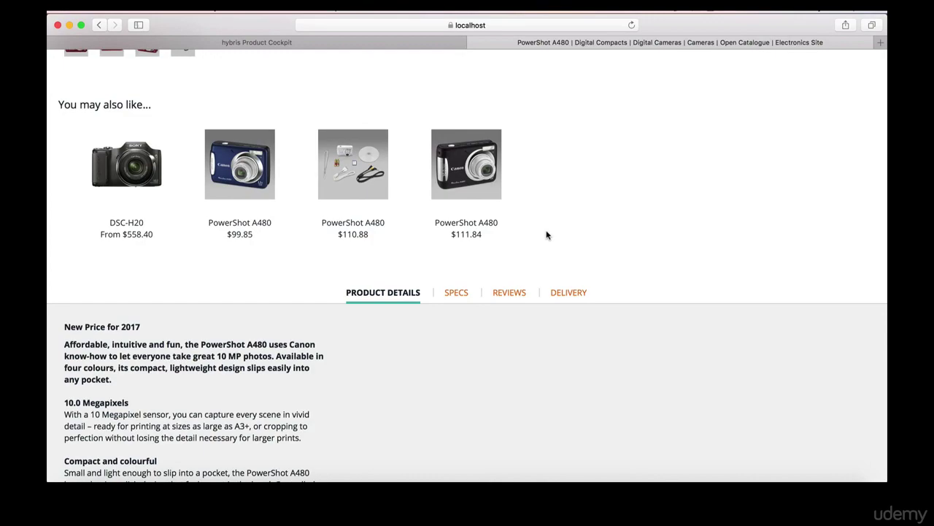